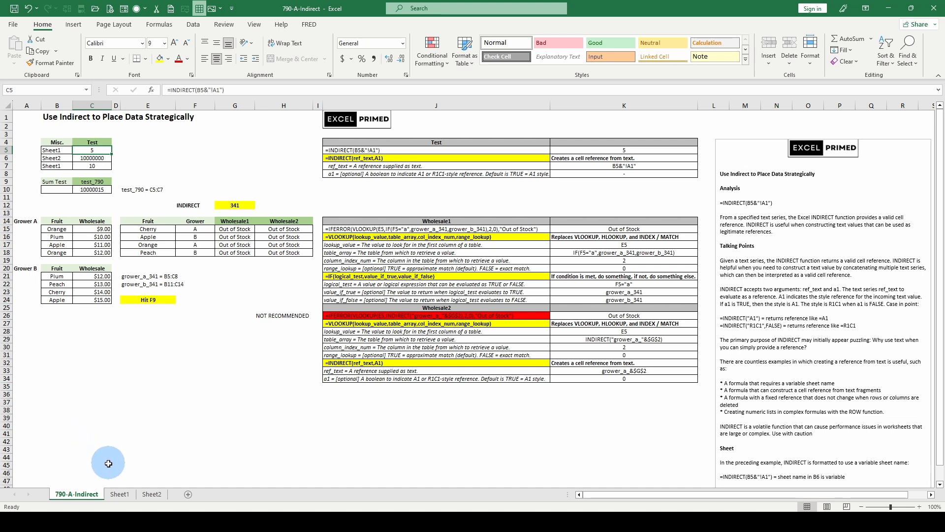
Enter a direct reference to cell A1 of Sheet1 in cell E5
{"action": "left_click", "coordinate": [121, 495]}
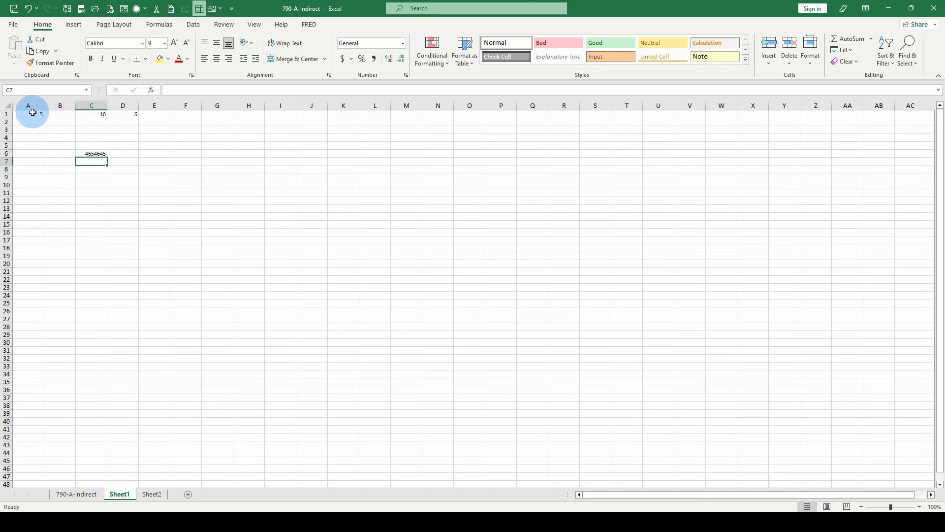
{"action": "left_click", "coordinate": [78, 494]}
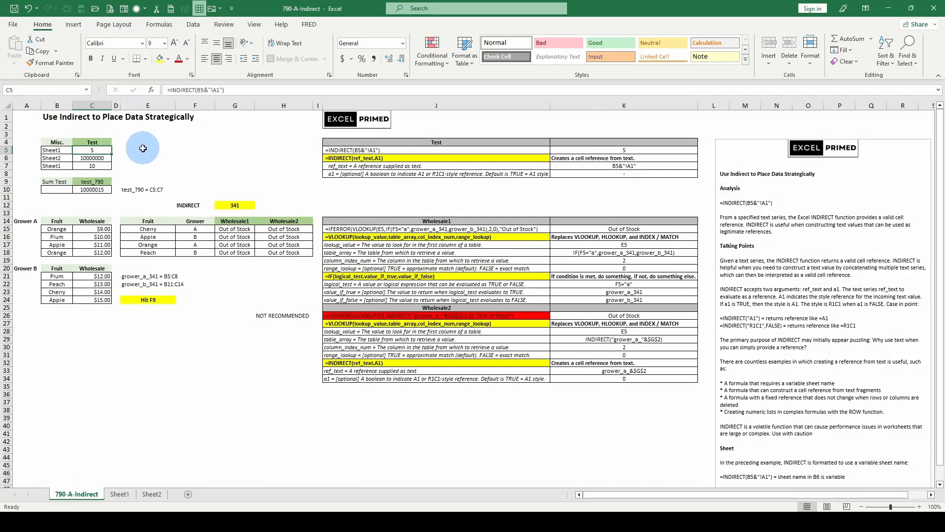
{"action": "left_click", "coordinate": [126, 150]}
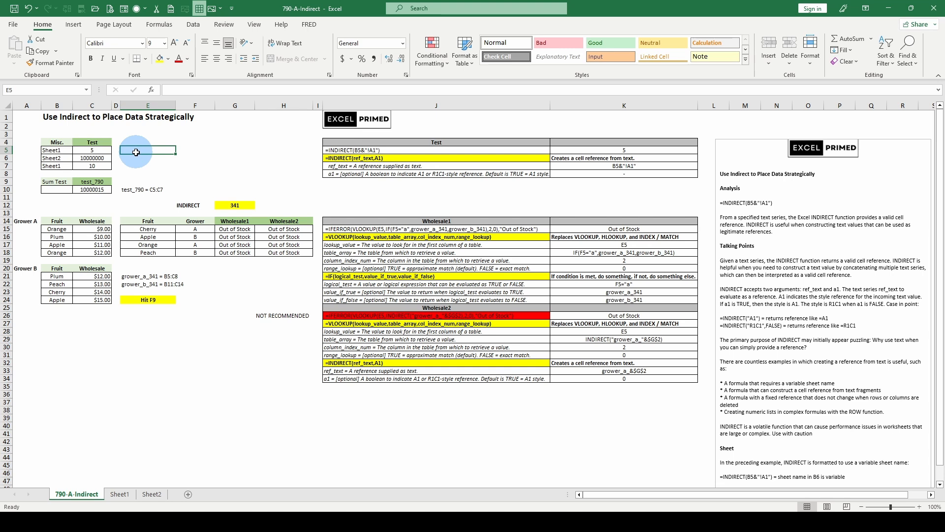
{"action": "type", "text": "="}
{"action": "key", "text": "alt"}
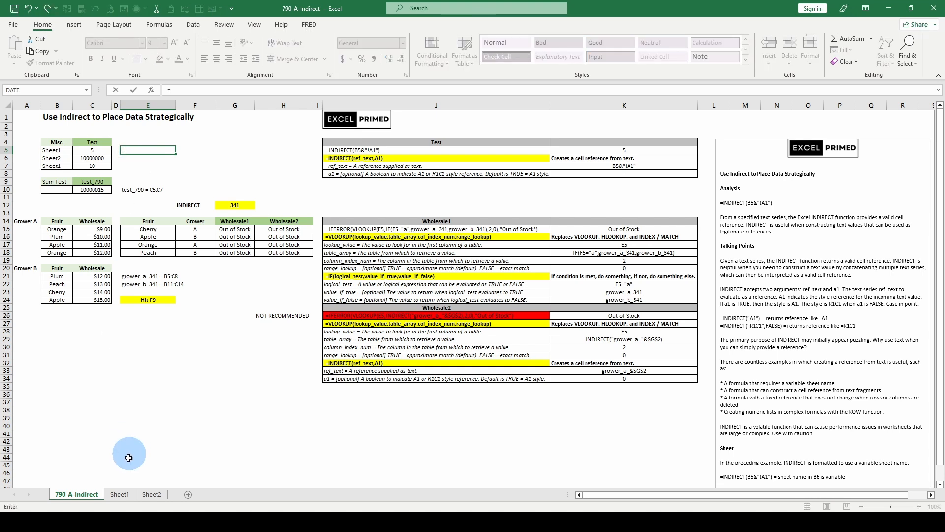
{"action": "left_click", "coordinate": [119, 493]}
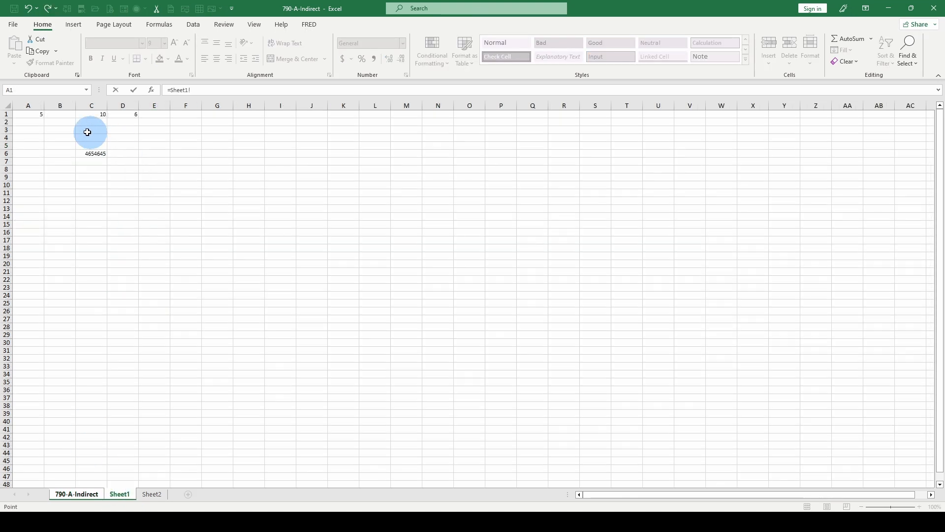
{"action": "left_click", "coordinate": [37, 114]}
{"action": "key", "text": "Return"}
{"action": "left_click", "coordinate": [136, 149]}
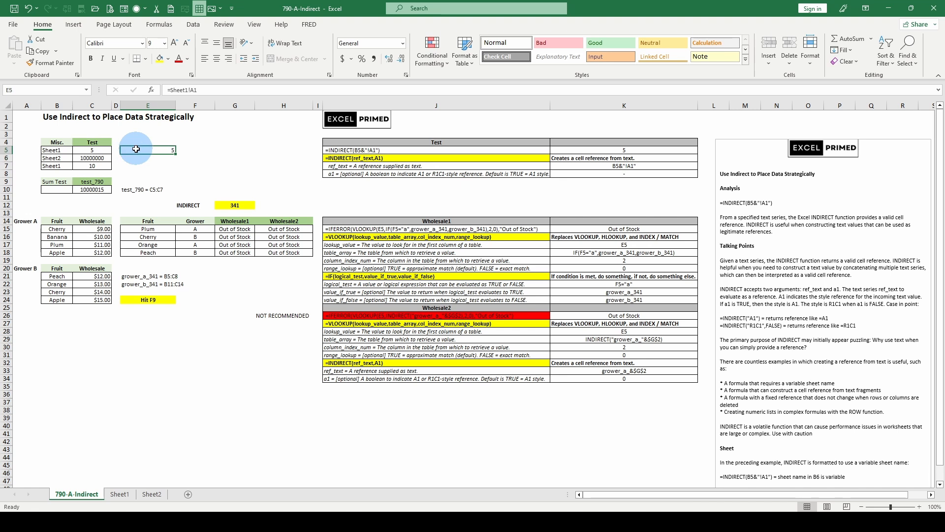
Examine the ref_text argument of the INDIRECT formula in C5 and compare it with the direct reference in E5
{"action": "left_click", "coordinate": [97, 151]}
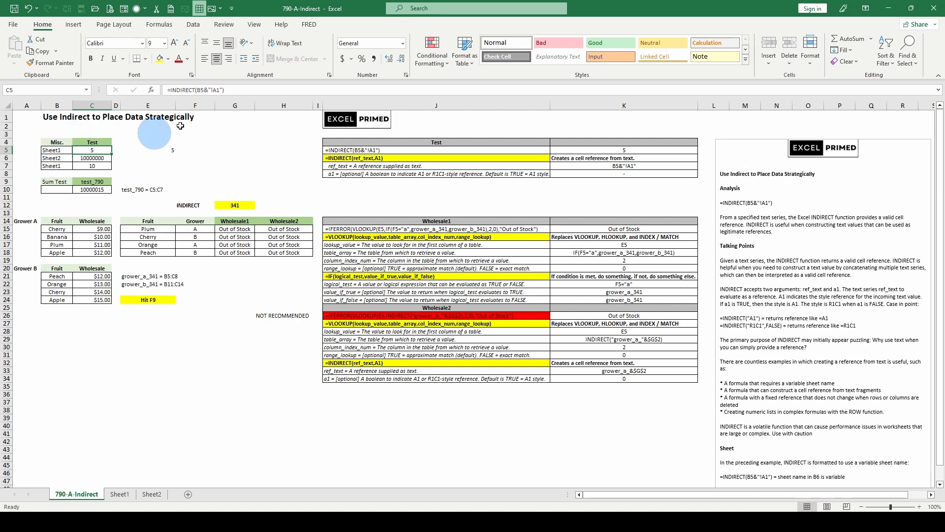
{"action": "left_click", "coordinate": [211, 90]}
{"action": "left_click", "coordinate": [203, 105]}
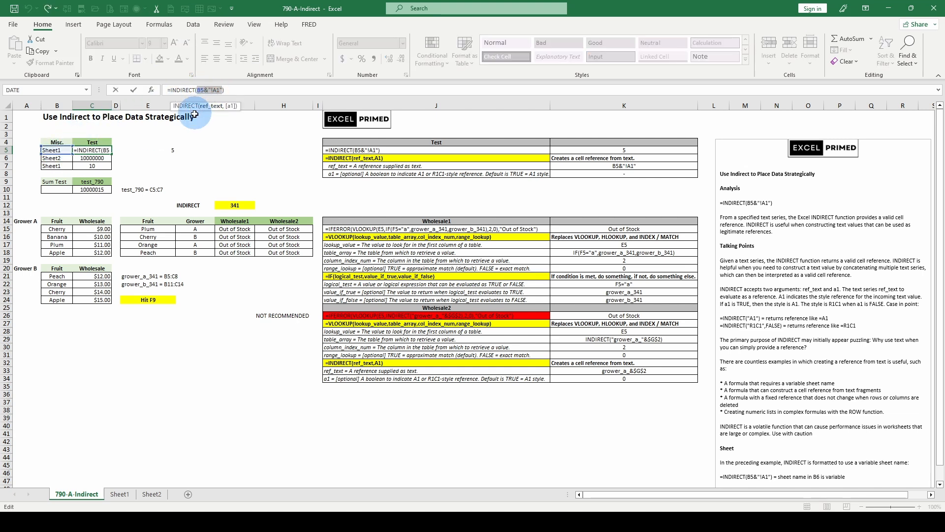
{"action": "key", "text": "Escape"}
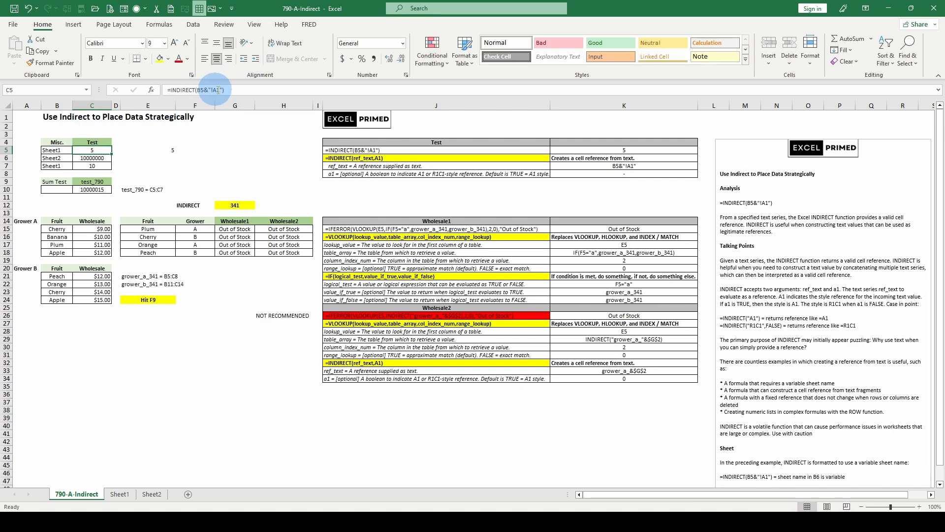
{"action": "left_click", "coordinate": [148, 150]}
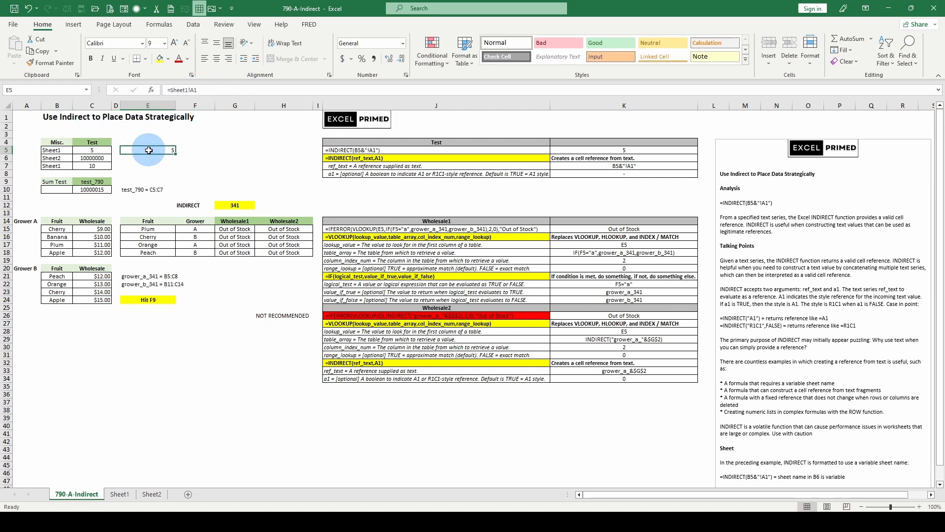
Check the INDIRECT formula in C6 and its source on Sheet2, and enter a direct reference to Sheet2 cell D1 in E6
{"action": "left_click", "coordinate": [92, 158]}
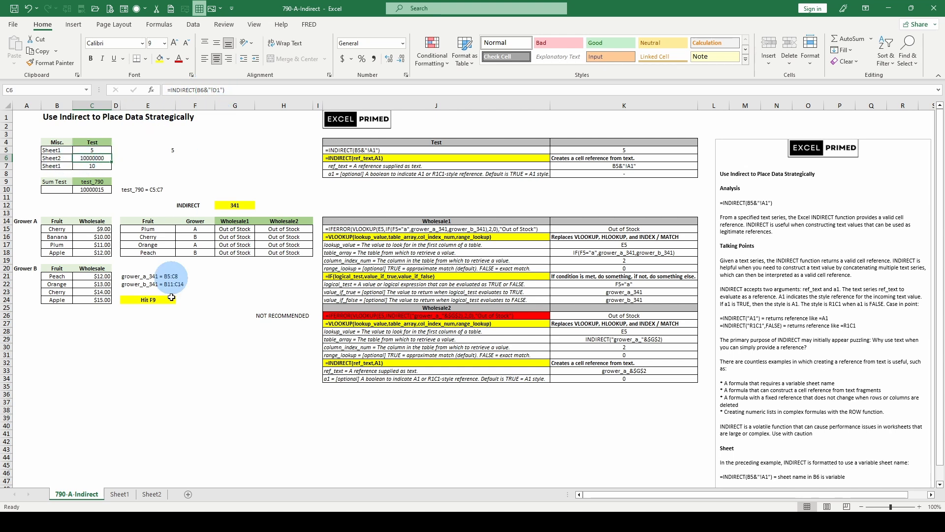
{"action": "left_click", "coordinate": [152, 493]}
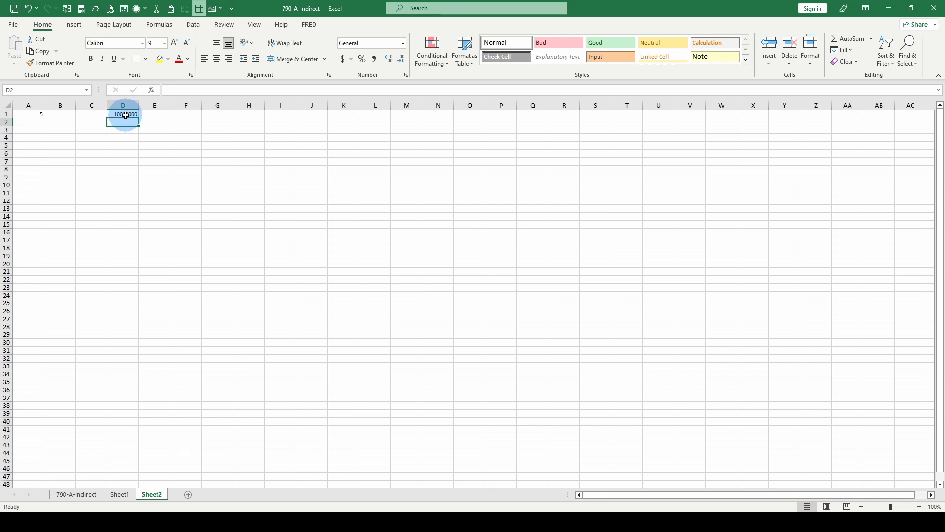
{"action": "left_click", "coordinate": [77, 494]}
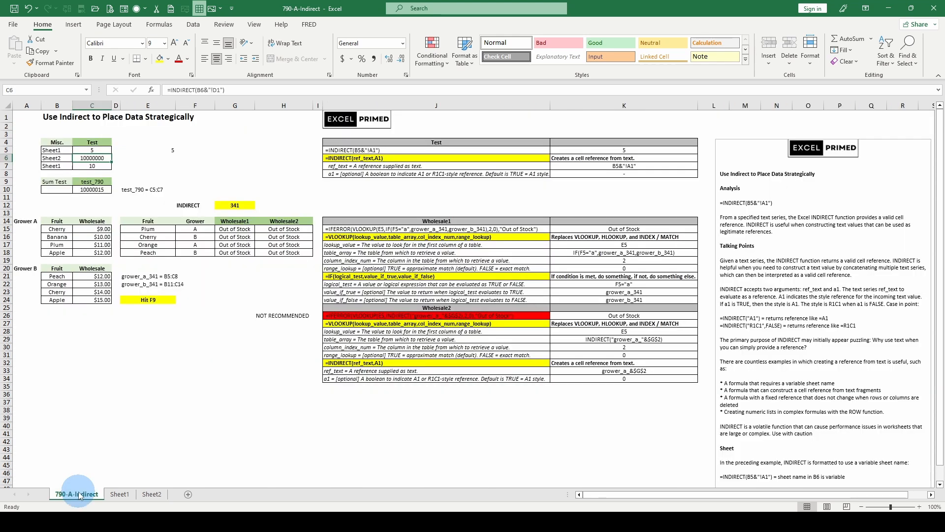
{"action": "left_click", "coordinate": [154, 160]}
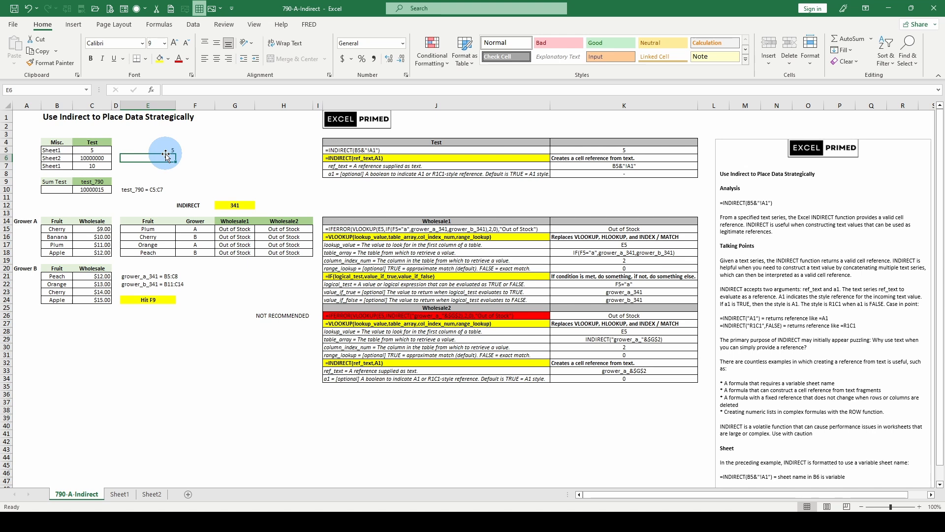
{"action": "type", "text": "="}
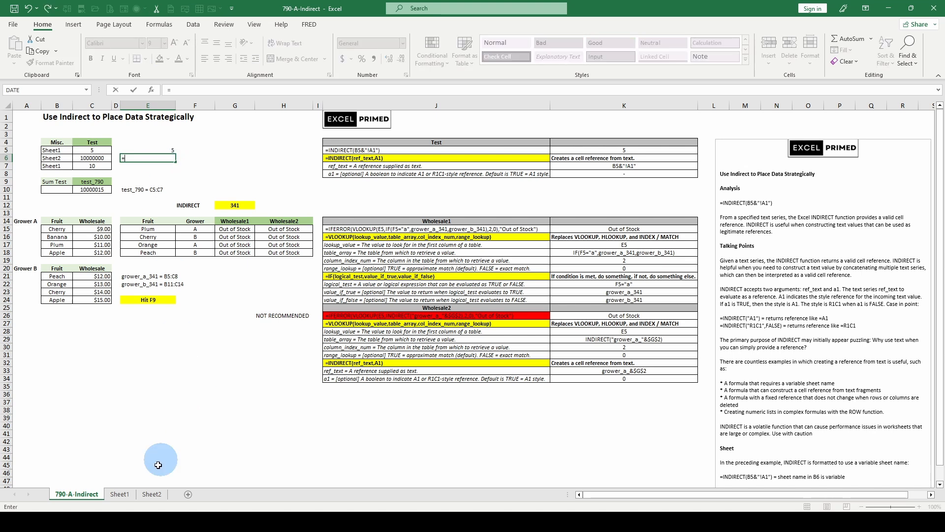
{"action": "left_click", "coordinate": [147, 494]}
{"action": "left_click", "coordinate": [126, 114]}
{"action": "key", "text": "Return"}
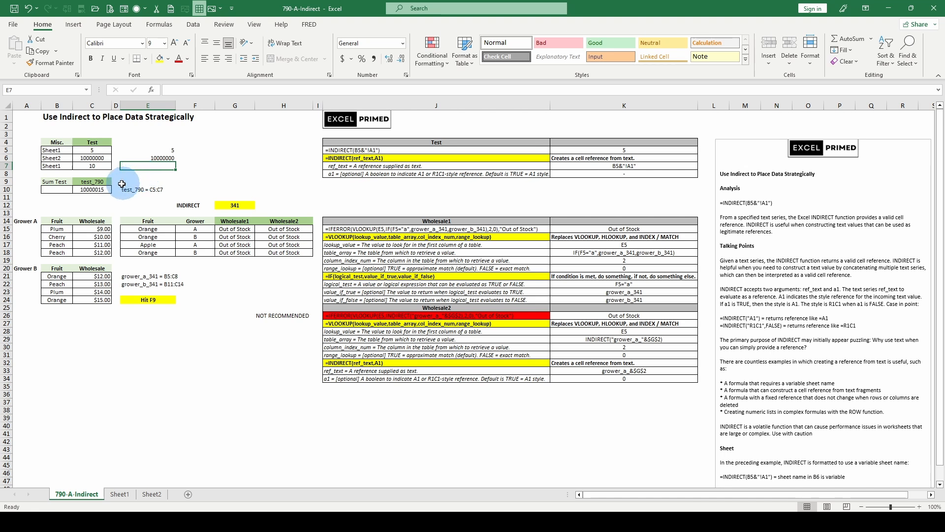
Enter a SUM formula in F10 that totals the test values in C5:C7
{"action": "left_click", "coordinate": [92, 150]}
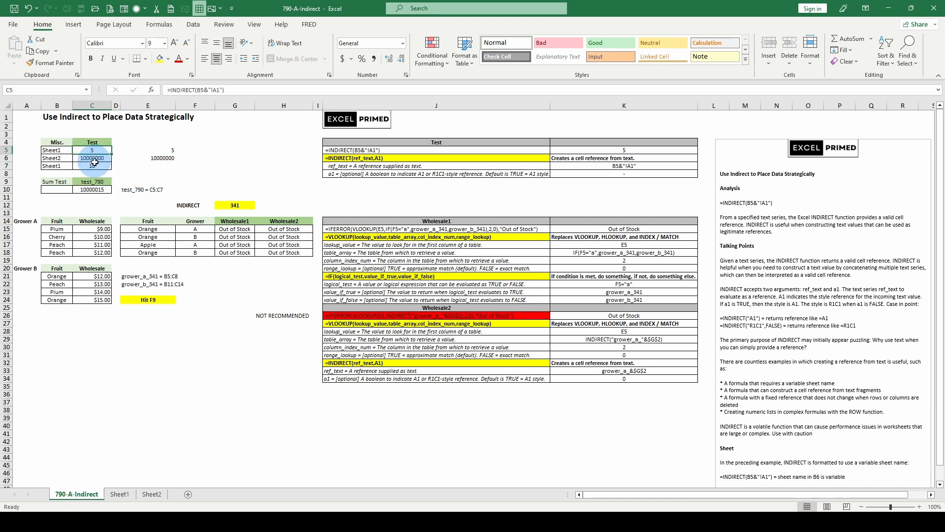
{"action": "left_click", "coordinate": [94, 158]}
{"action": "left_click", "coordinate": [129, 189]}
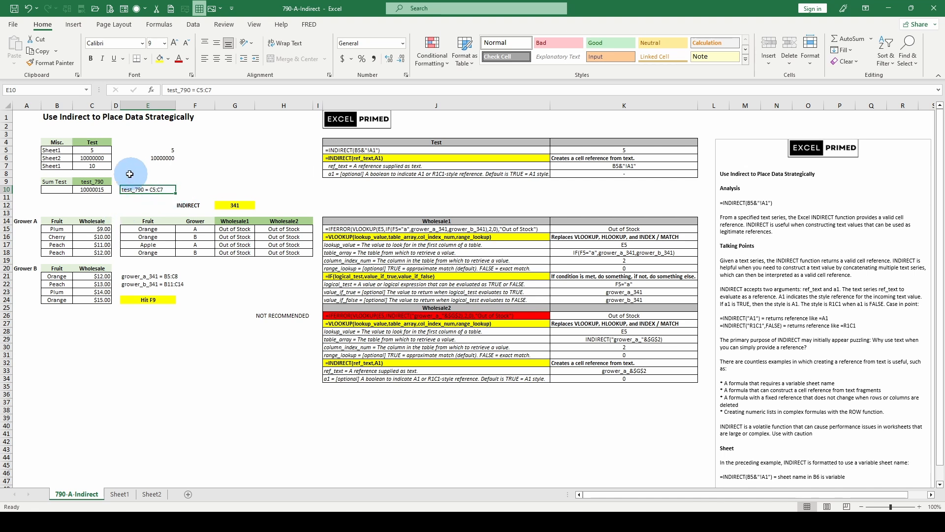
{"action": "left_click", "coordinate": [188, 190]}
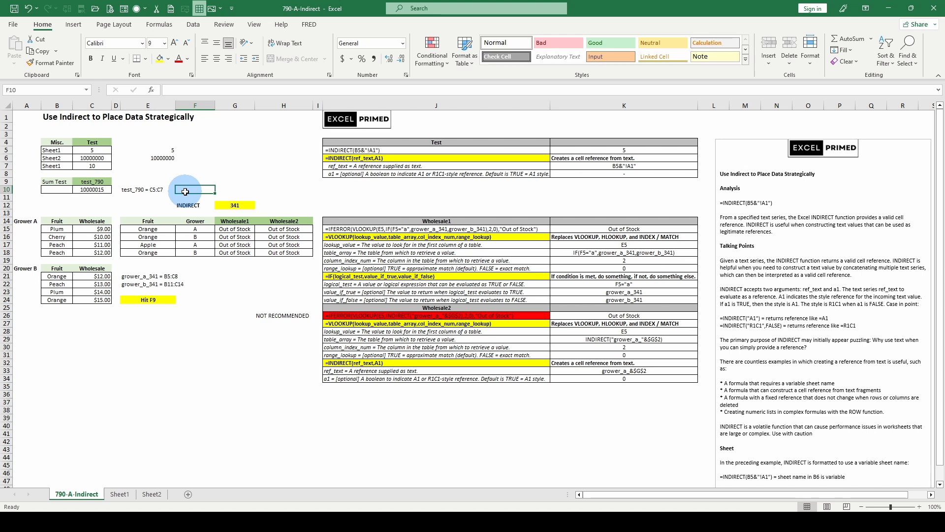
{"action": "type", "text": "=sum("}
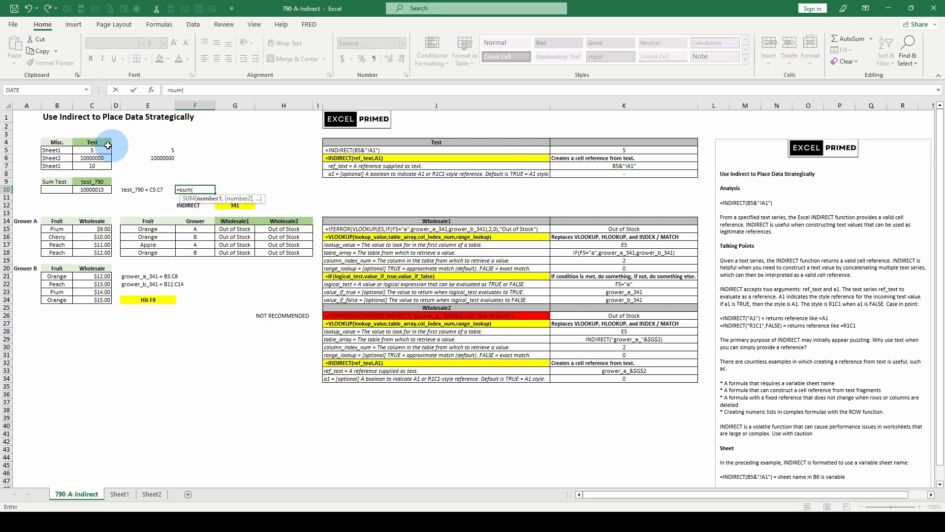
{"action": "left_click_drag", "start_coordinate": [92, 151], "coordinate": [95, 166]}
{"action": "key", "text": "Return"}
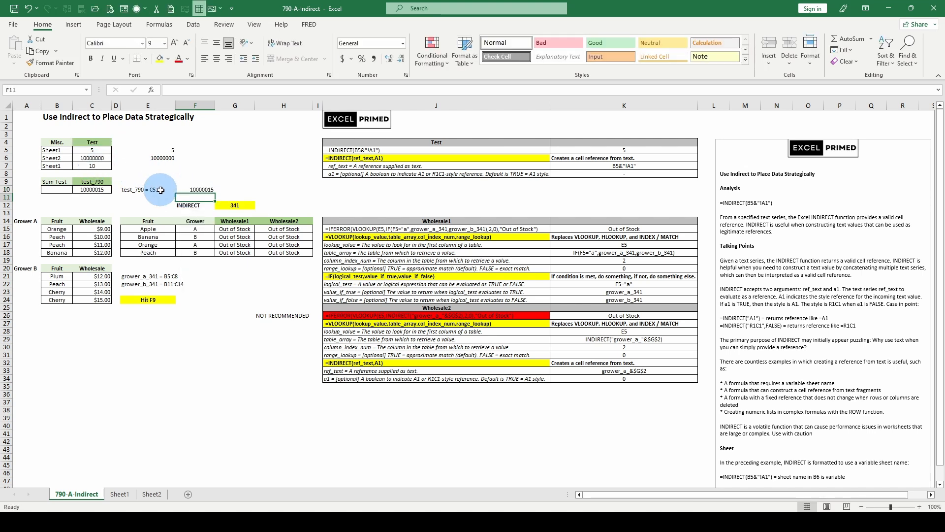
Review the SUM and INDIRECT formula in C10 with its name text in C9, and select the named range test_790
{"action": "left_click", "coordinate": [83, 189]}
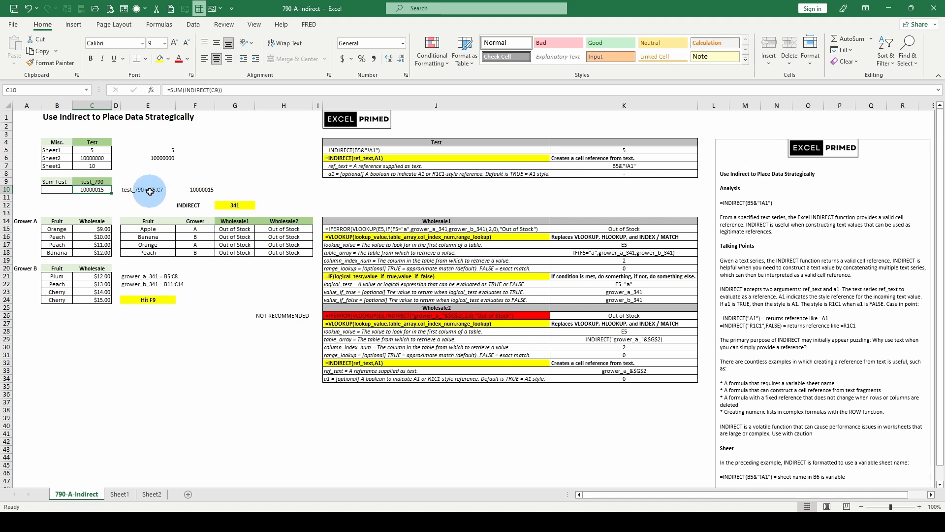
{"action": "left_click", "coordinate": [89, 183]}
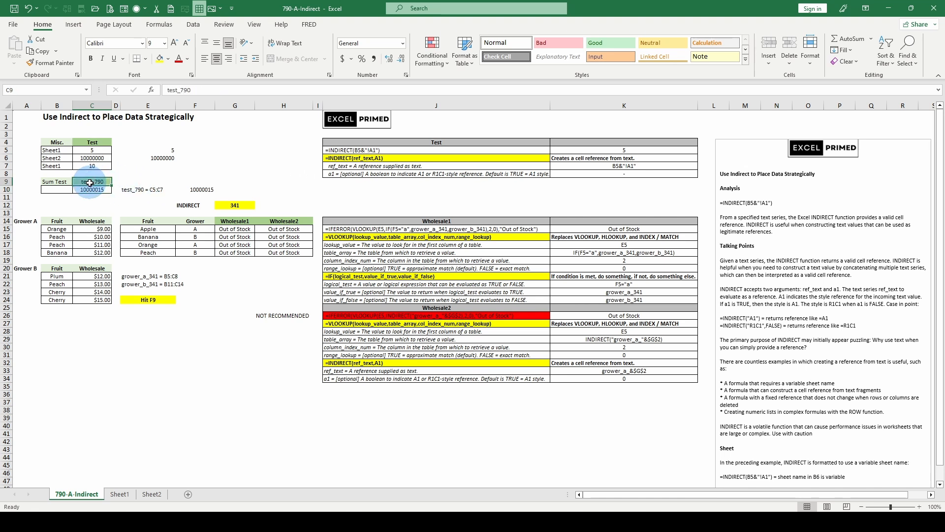
{"action": "left_click", "coordinate": [87, 90]}
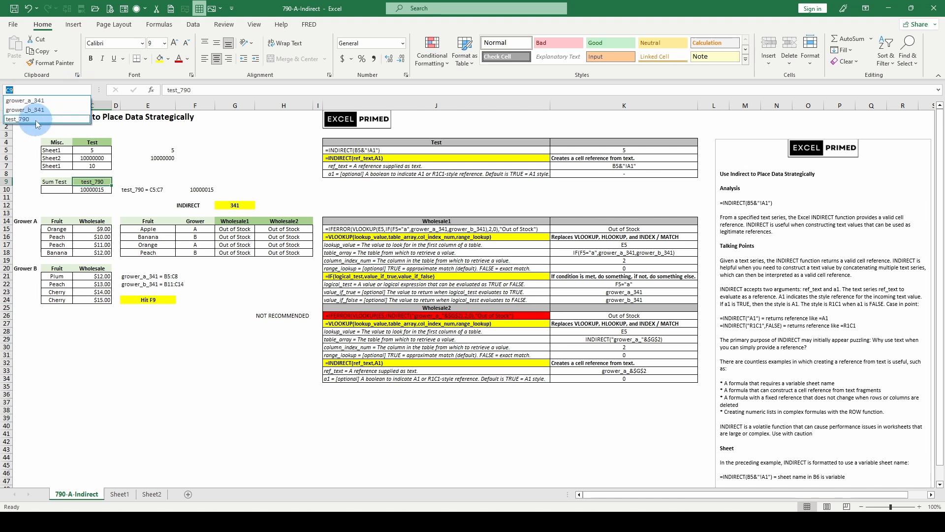
{"action": "left_click", "coordinate": [19, 120]}
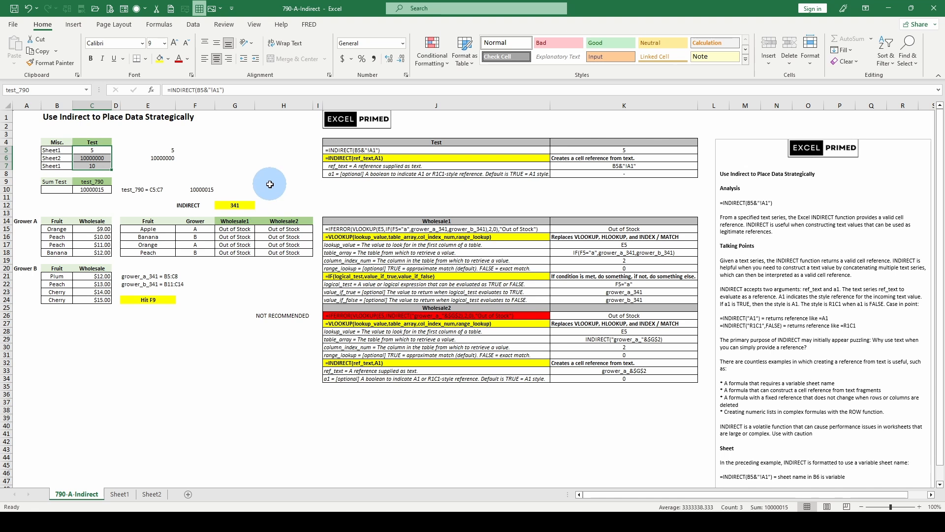
Examine the Wholesale1 formula in G15, including its IF logical test, VLOOKUP lookup value and table array
{"action": "left_click", "coordinate": [234, 229]}
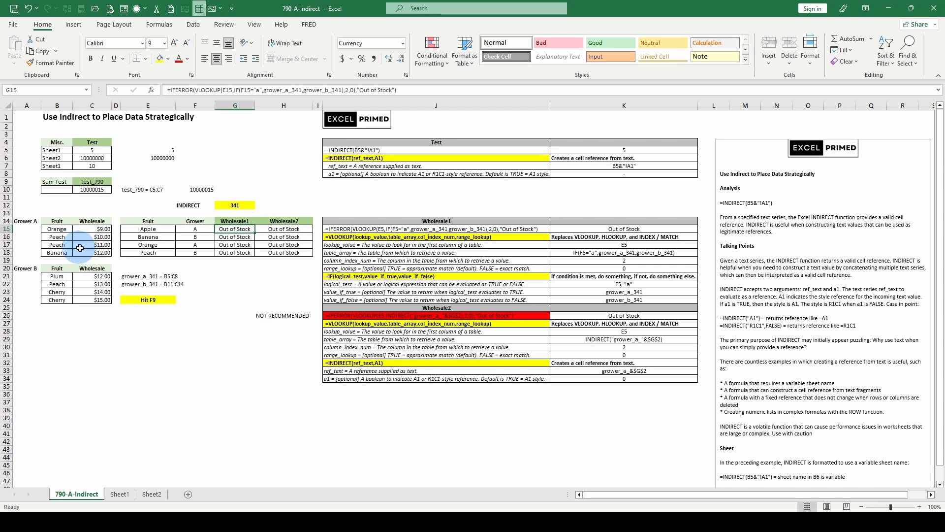
{"action": "left_click", "coordinate": [248, 90]}
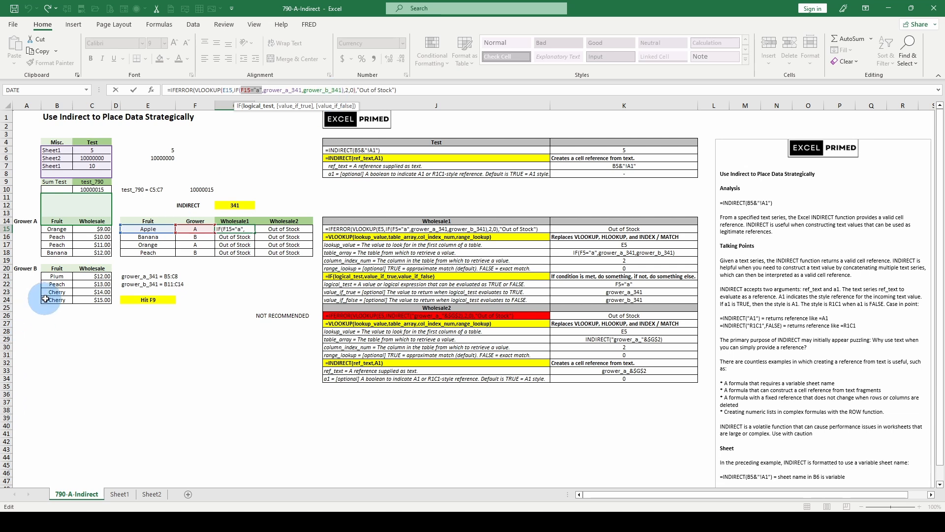
{"action": "key", "text": "Escape"}
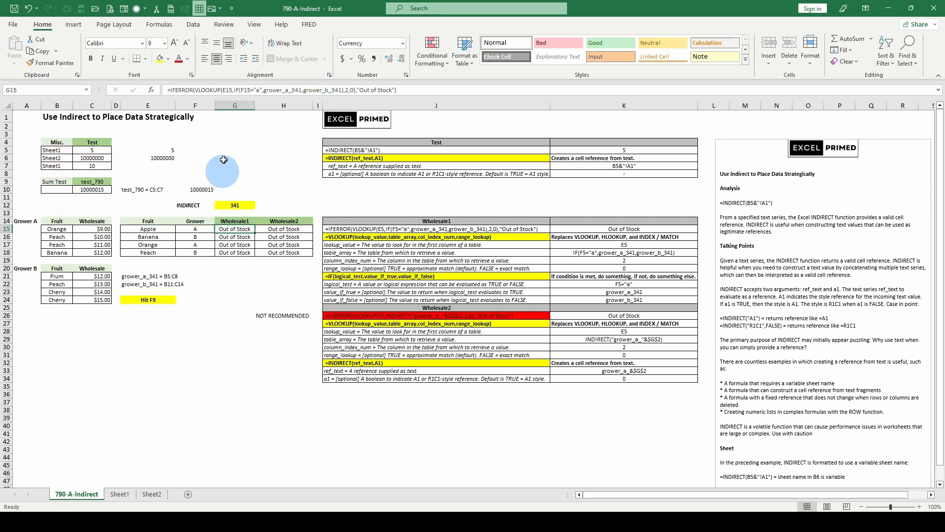
{"action": "double_click", "coordinate": [227, 90]}
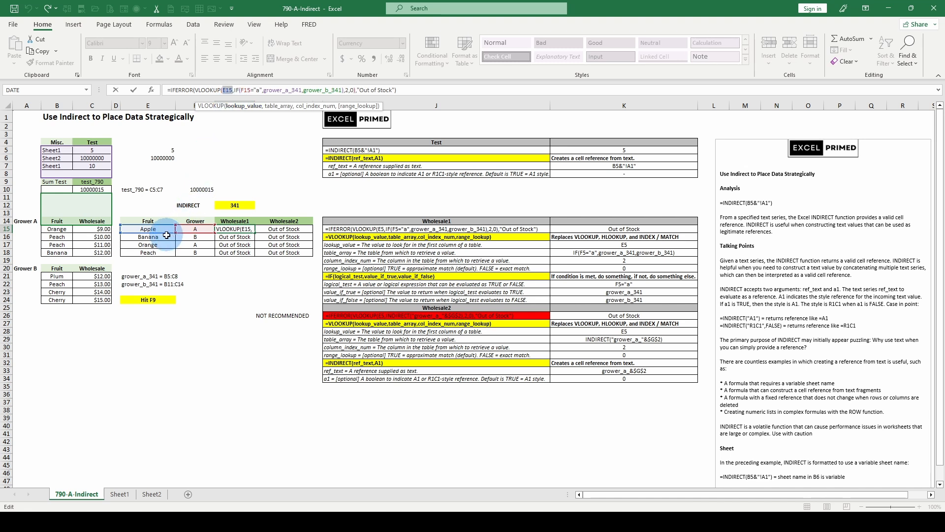
{"action": "left_click", "coordinate": [265, 105]}
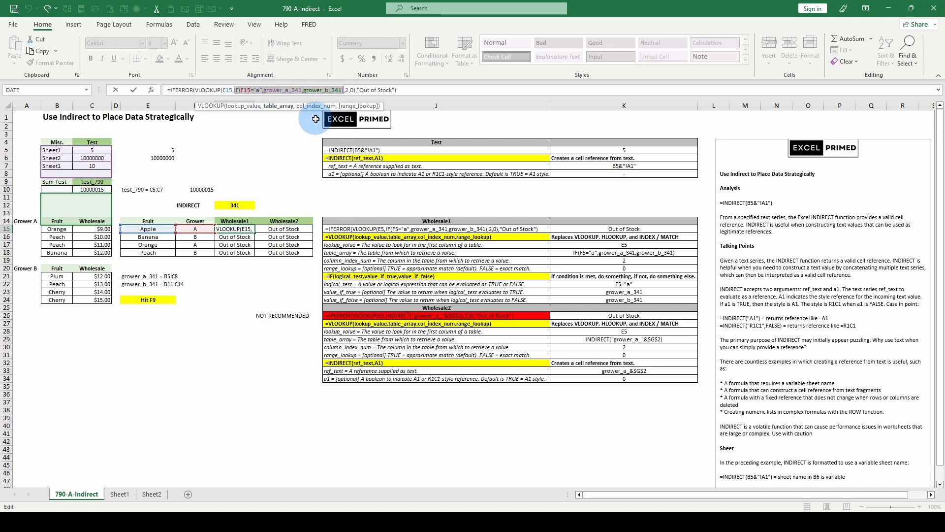
{"action": "key", "text": "Escape"}
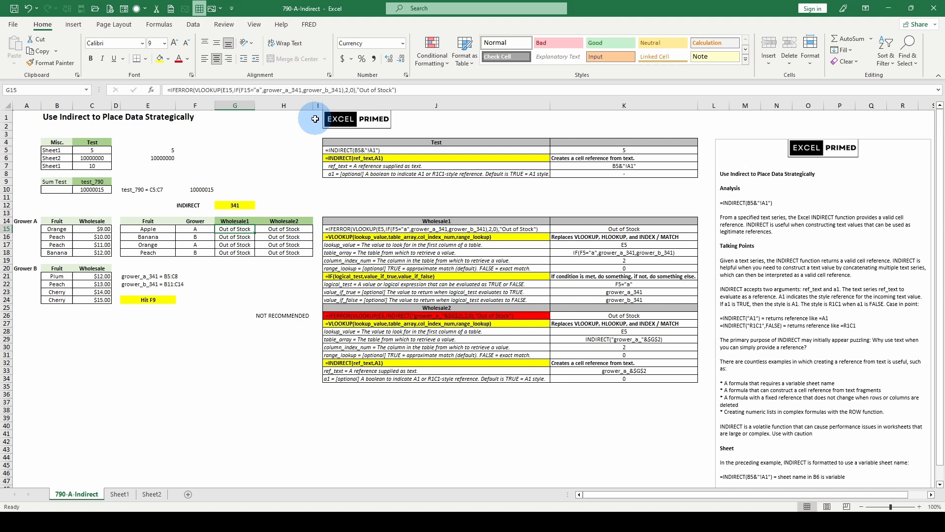
Examine the INDIRECT ref_text argument in the Wholesale2 formula in H15 and list the workbook's defined names
{"action": "left_click", "coordinate": [285, 230]}
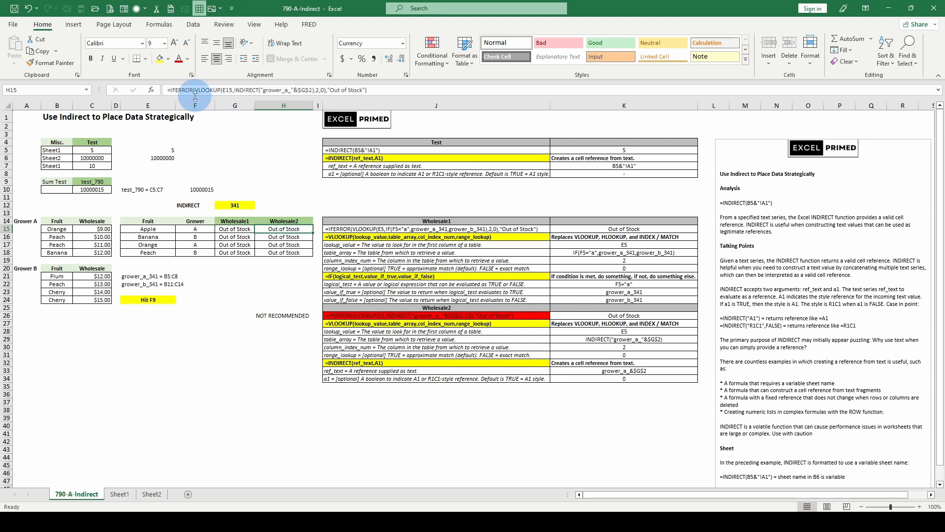
{"action": "left_click", "coordinate": [244, 89]}
{"action": "left_click", "coordinate": [272, 106]}
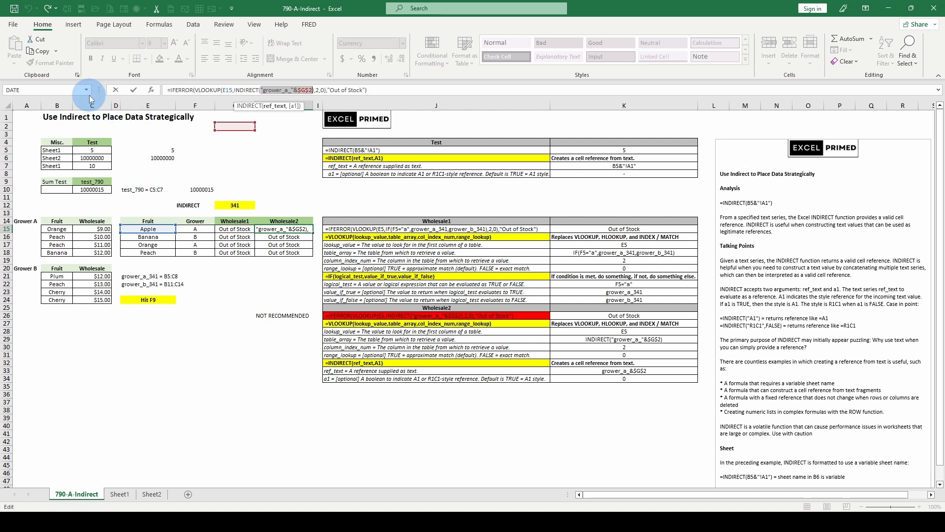
{"action": "key", "text": "Escape"}
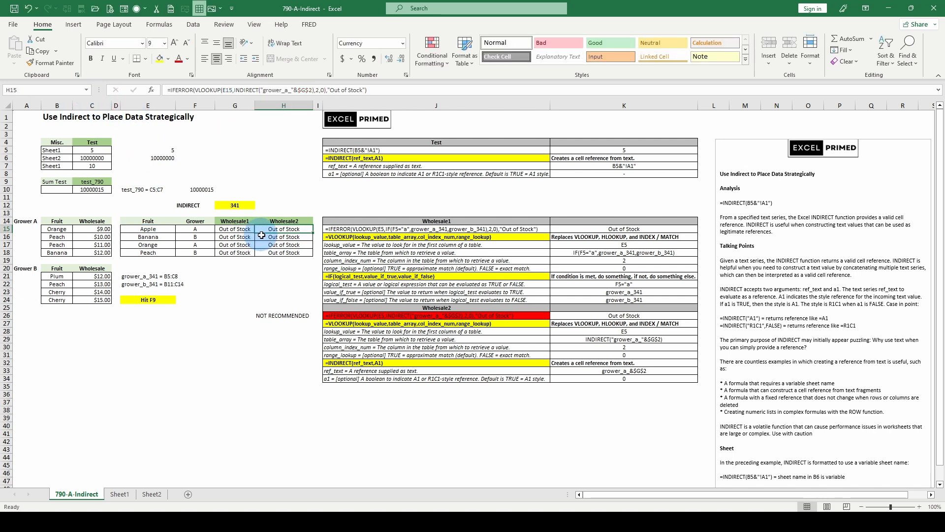
{"action": "left_click", "coordinate": [87, 90]}
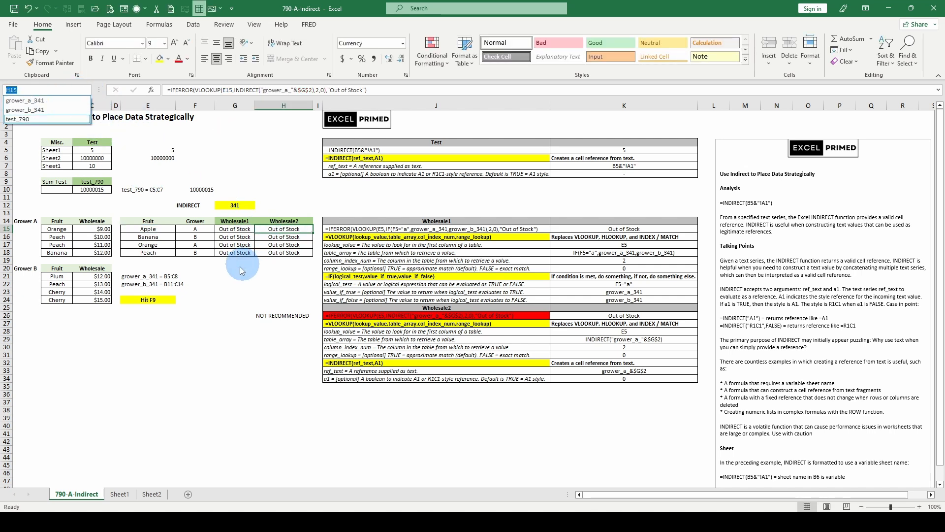
Evaluate the INDIRECT ref_text argument inside the Wholesale2 formula in H15, and discard the edit
{"action": "key", "text": "Escape"}
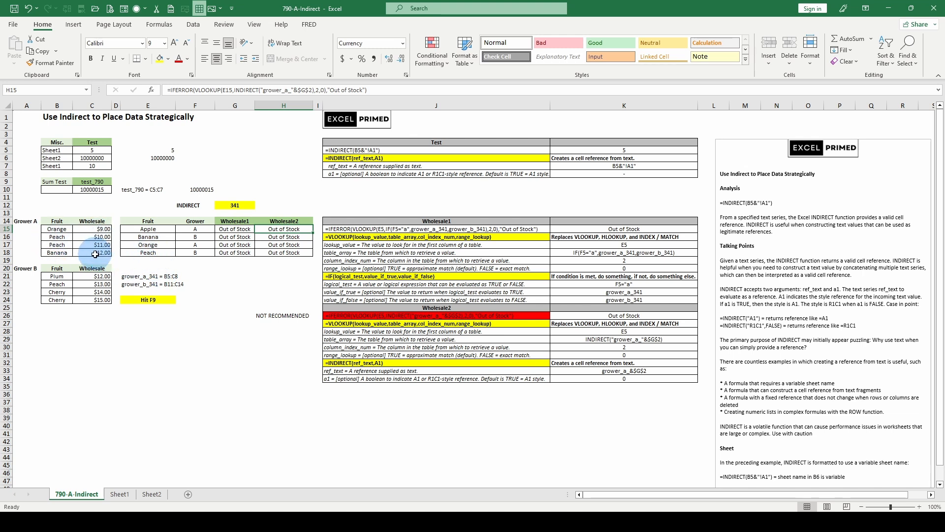
{"action": "left_click", "coordinate": [272, 91]}
{"action": "left_click", "coordinate": [271, 107]}
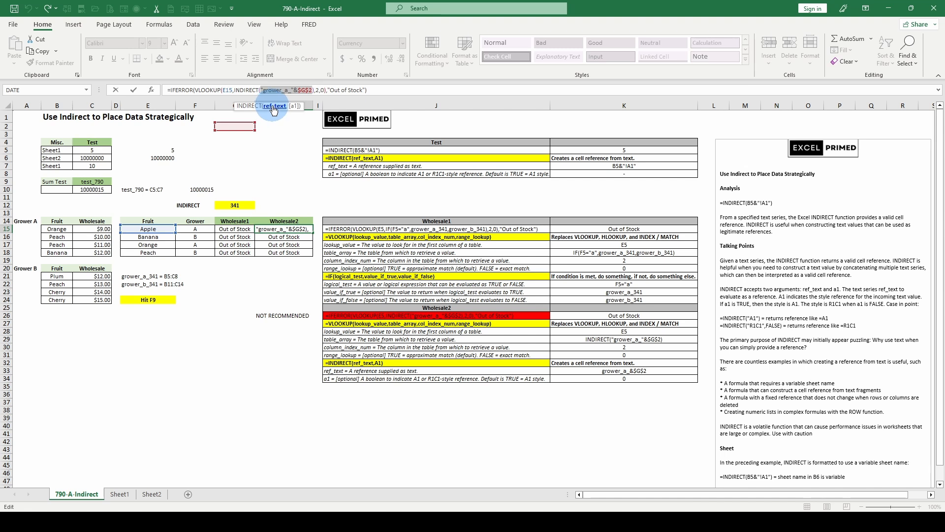
{"action": "key", "text": "F9"}
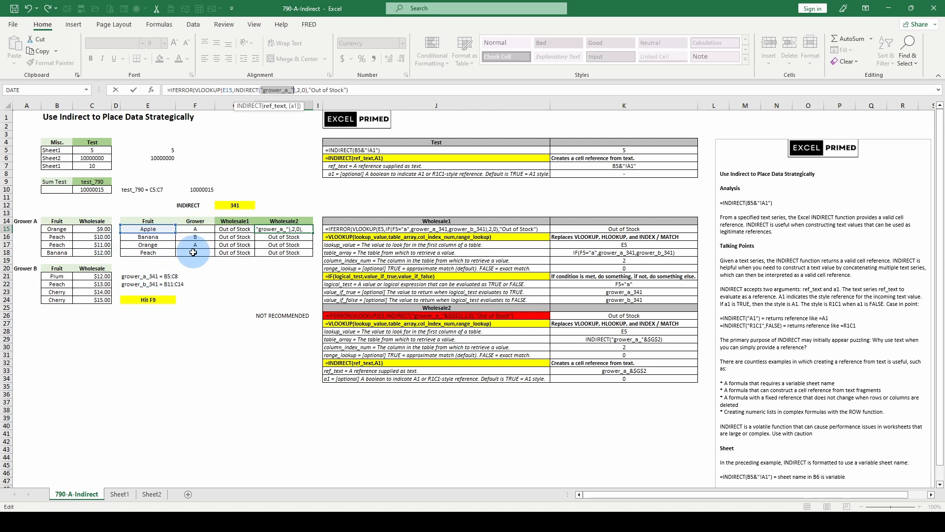
{"action": "key", "text": "Escape"}
Compare the IF-based Wholesale1 formula in G15 with the INDIRECT-based Wholesale2 formulas in H15:H18
{"action": "left_click", "coordinate": [235, 229]}
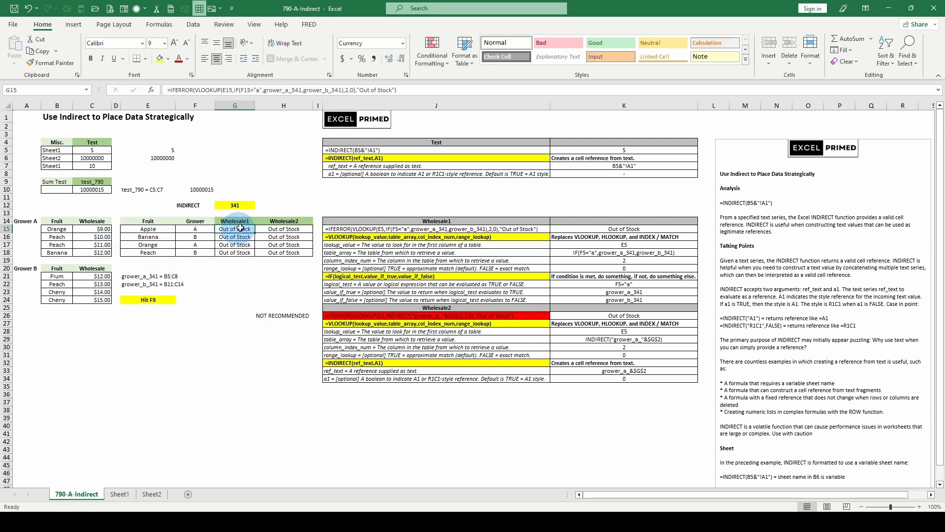
{"action": "left_click", "coordinate": [279, 230]}
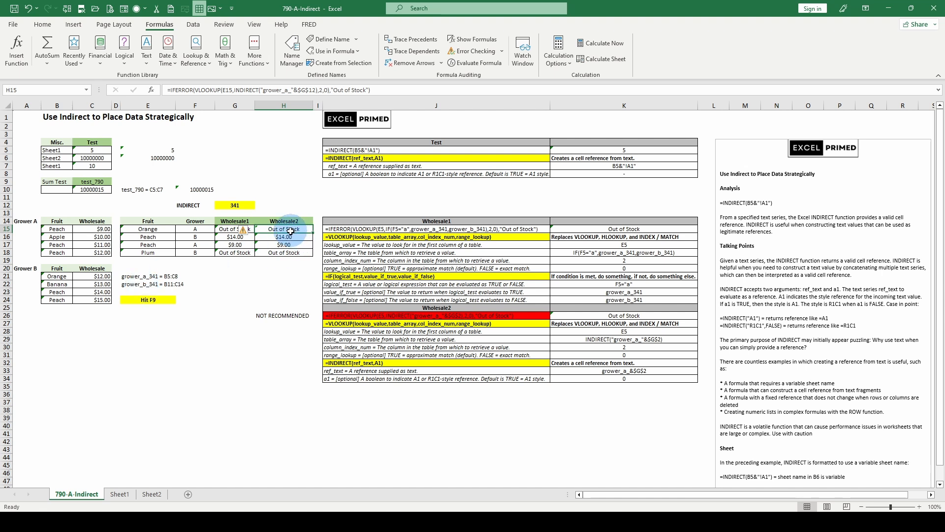
{"action": "left_click", "coordinate": [227, 229]}
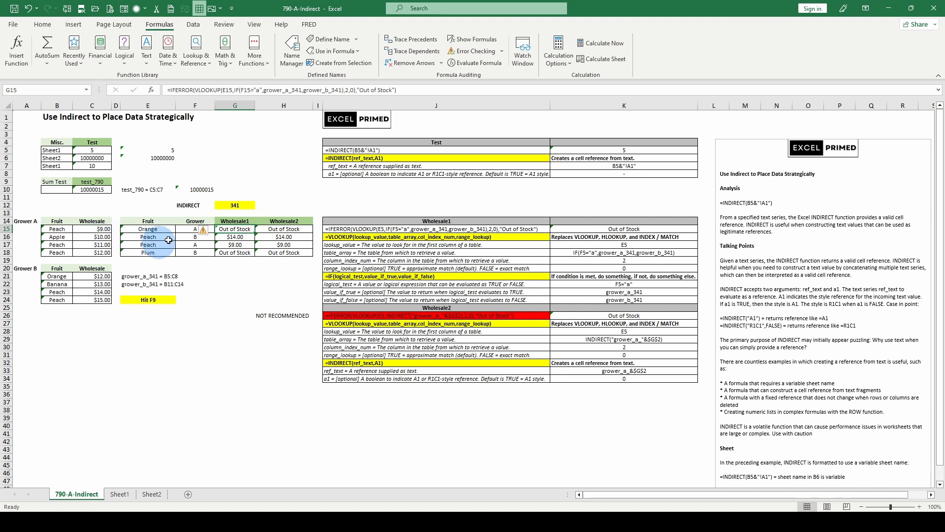
{"action": "left_click", "coordinate": [271, 231]}
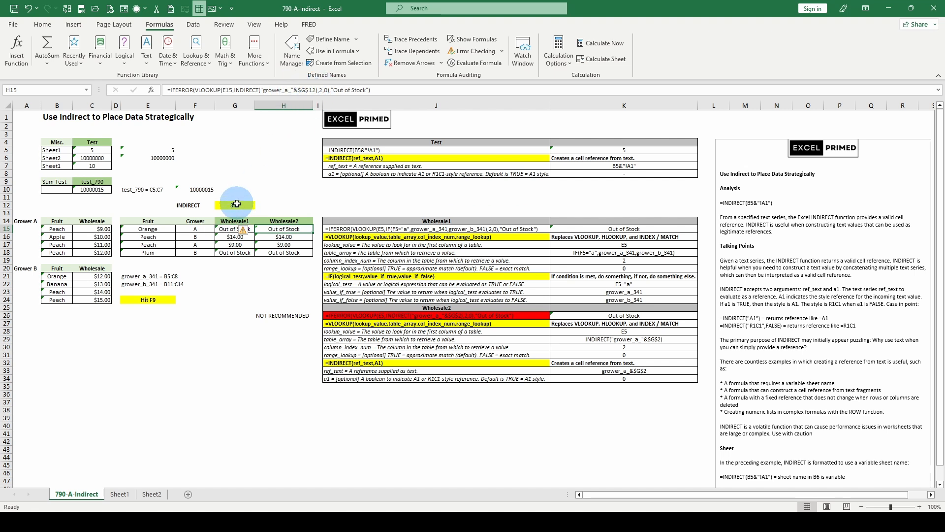
{"action": "left_click", "coordinate": [290, 237]}
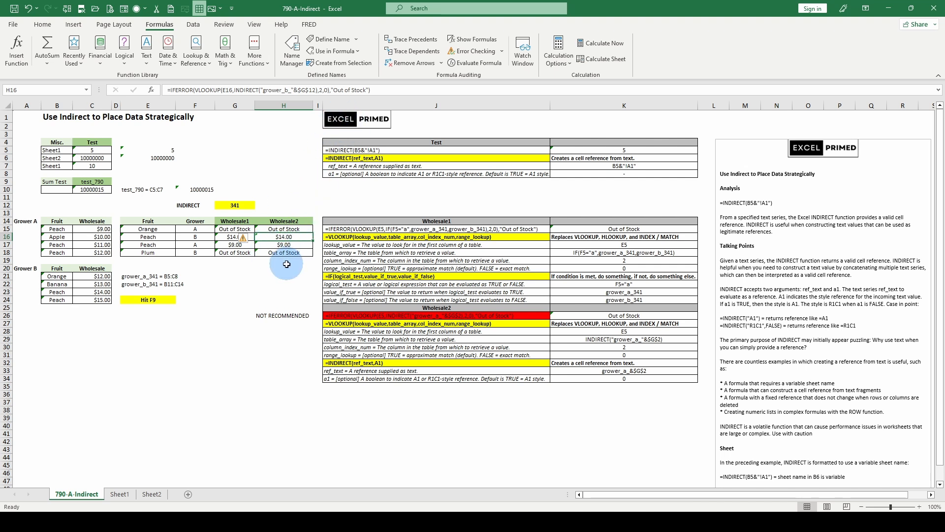
{"action": "left_click", "coordinate": [289, 245]}
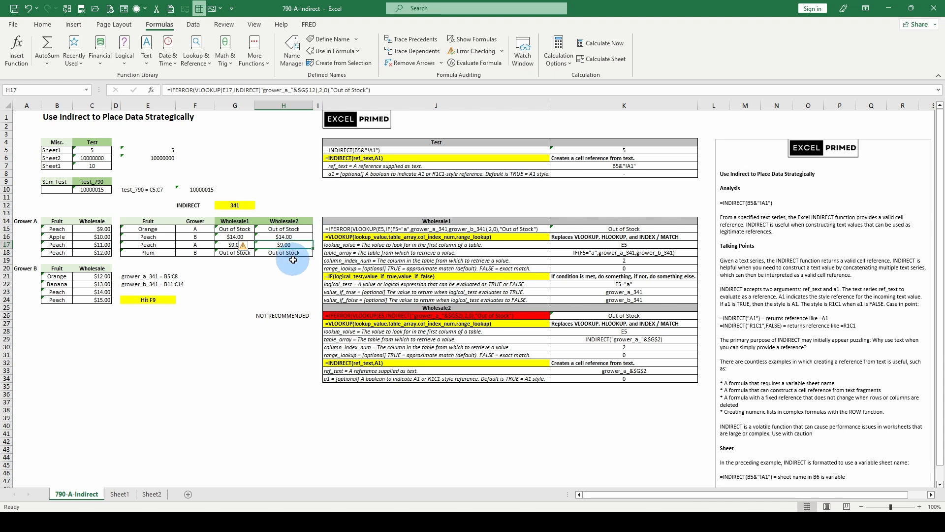
{"action": "left_click", "coordinate": [286, 236]}
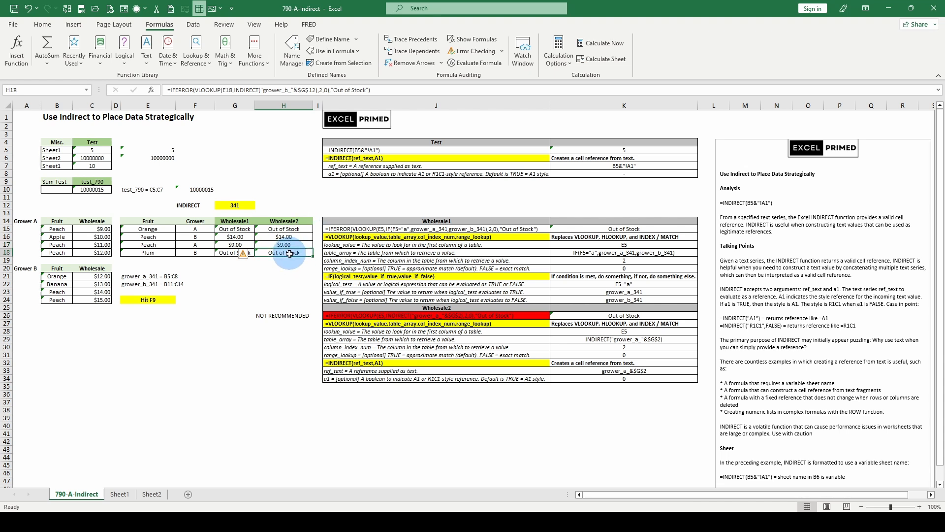
{"action": "left_click", "coordinate": [286, 228]}
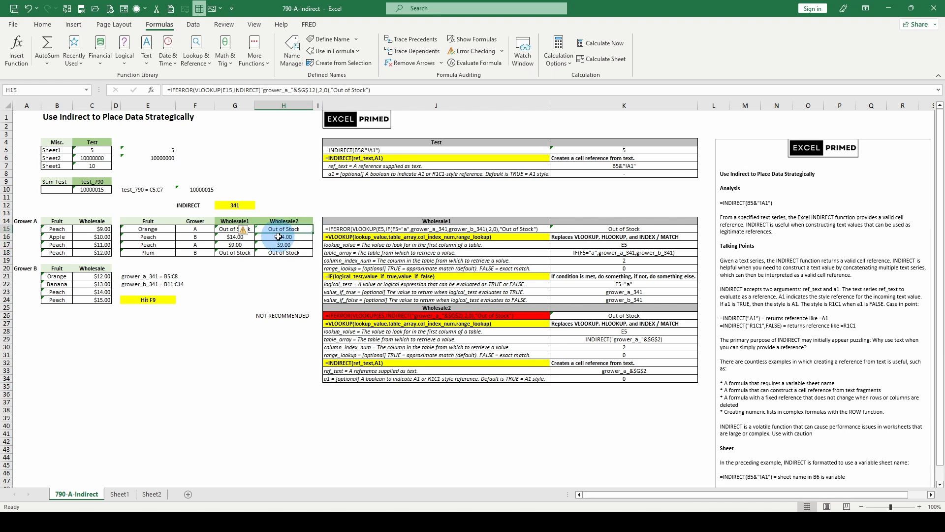
{"action": "left_click", "coordinate": [220, 229]}
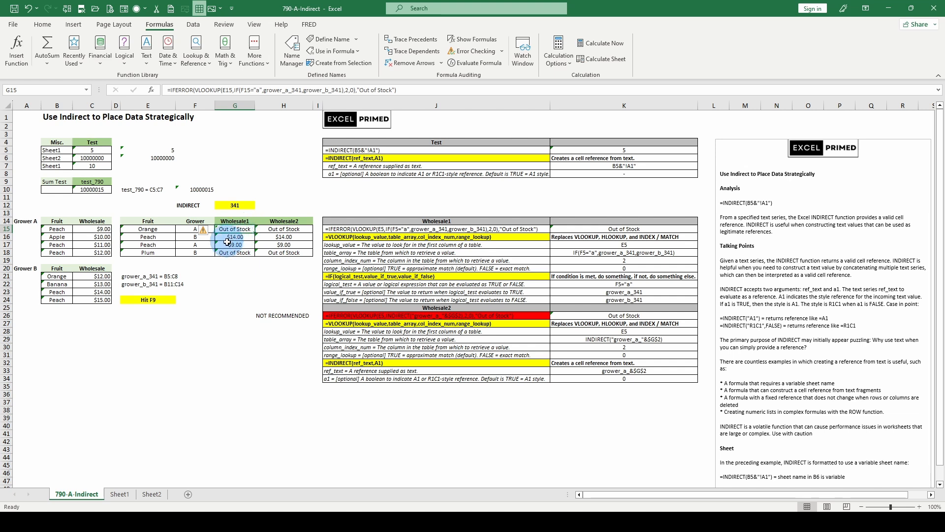
Read through the INDIRECT notes beside the tables, covering the Sheet, Lookup, Fixed and Numeric sections, and return to cell H21
{"action": "scroll", "coordinate": [764, 345], "scroll_direction": "down", "scroll_amount": 12}
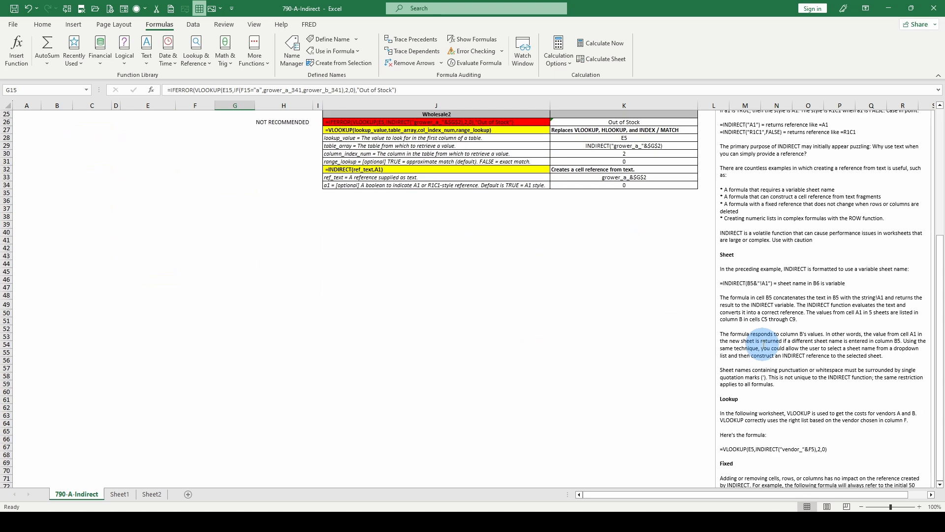
{"action": "scroll", "coordinate": [763, 344], "scroll_direction": "up", "scroll_amount": 12}
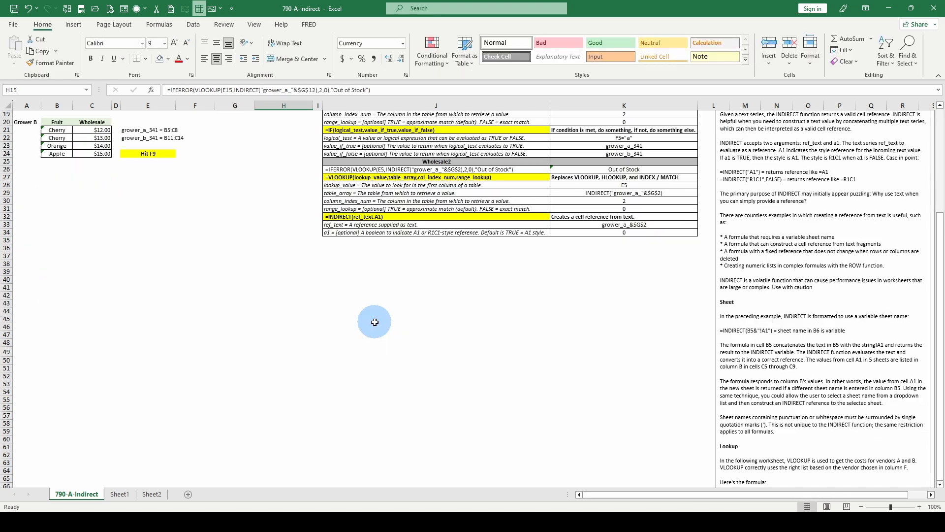
{"action": "scroll", "coordinate": [265, 301], "scroll_direction": "down", "scroll_amount": 3}
{"action": "scroll", "coordinate": [265, 302], "scroll_direction": "down", "scroll_amount": 6}
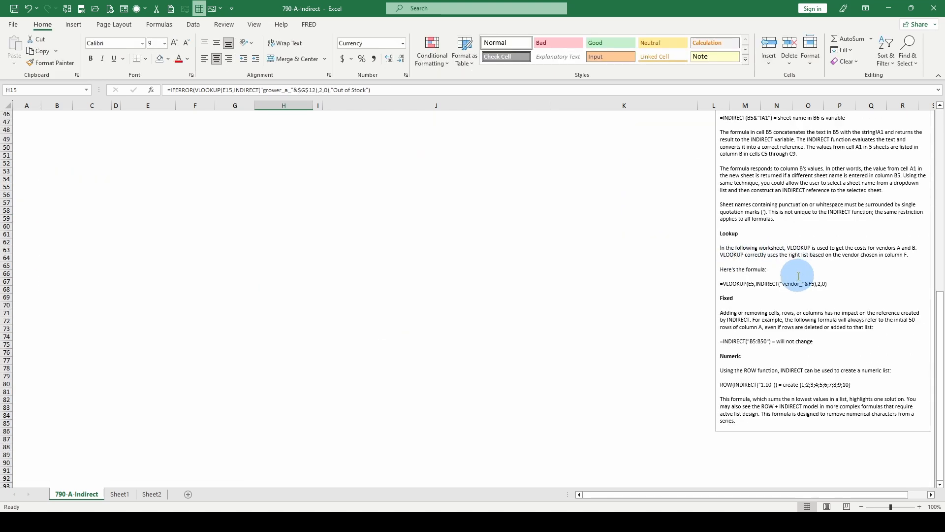
{"action": "scroll", "coordinate": [798, 276], "scroll_direction": "up", "scroll_amount": 10}
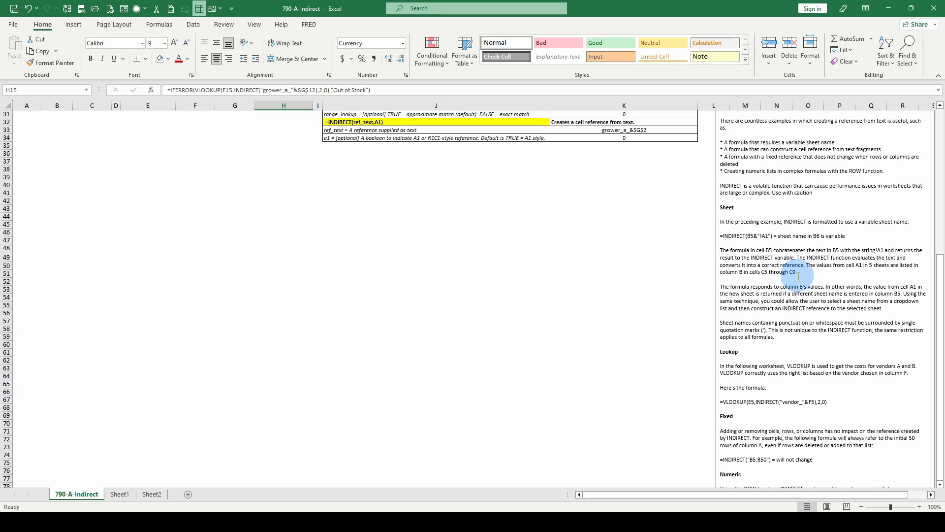
{"action": "scroll", "coordinate": [798, 276], "scroll_direction": "up", "scroll_amount": 5}
{"action": "left_click", "coordinate": [270, 274]}
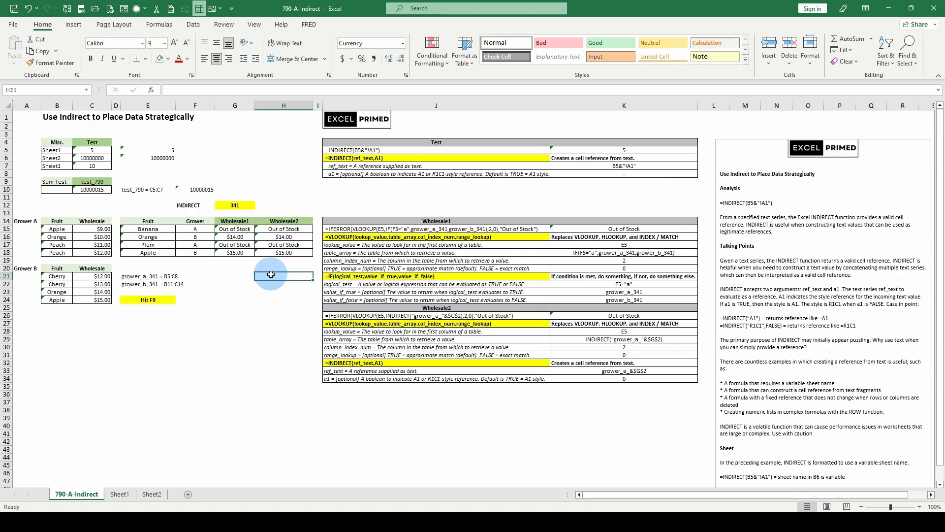